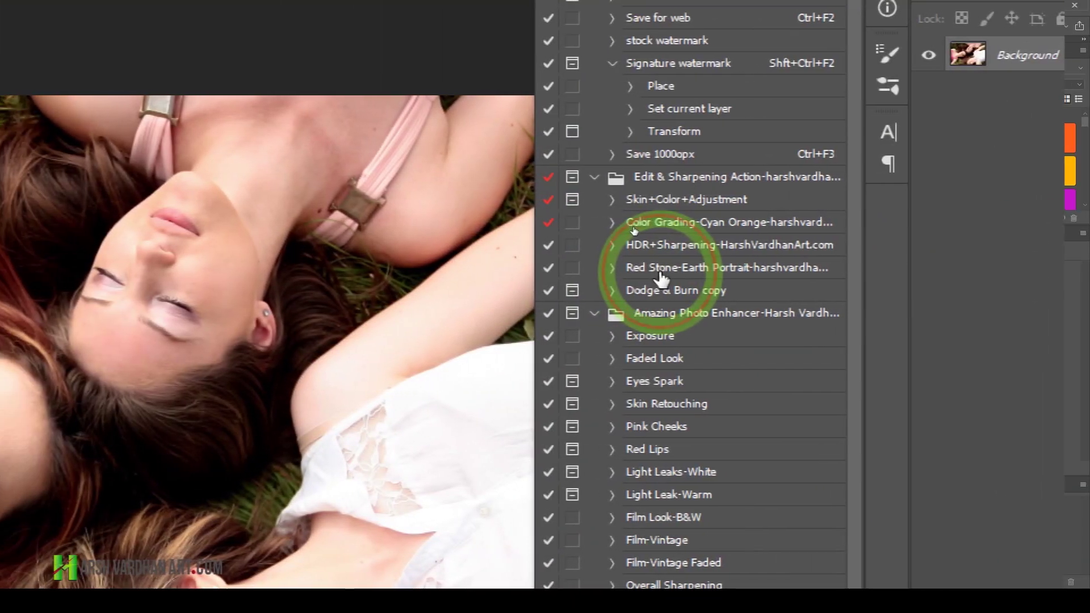
# Select the Red Stone-Earth Portrait action in the existing panel.
pyautogui.click(660, 272)
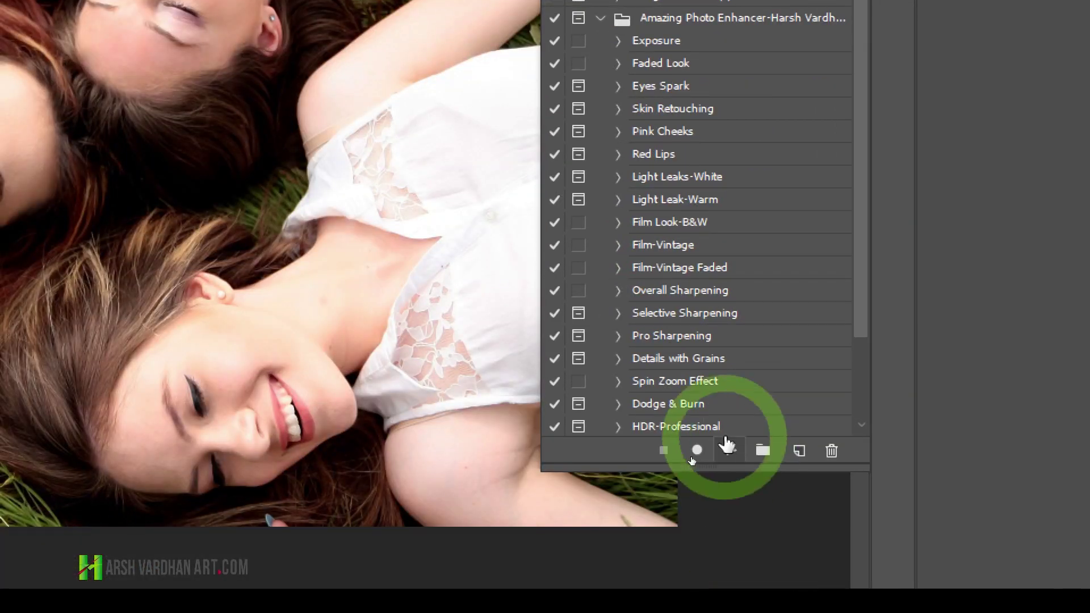
pyautogui.click(729, 451)
pyautogui.click(805, 169)
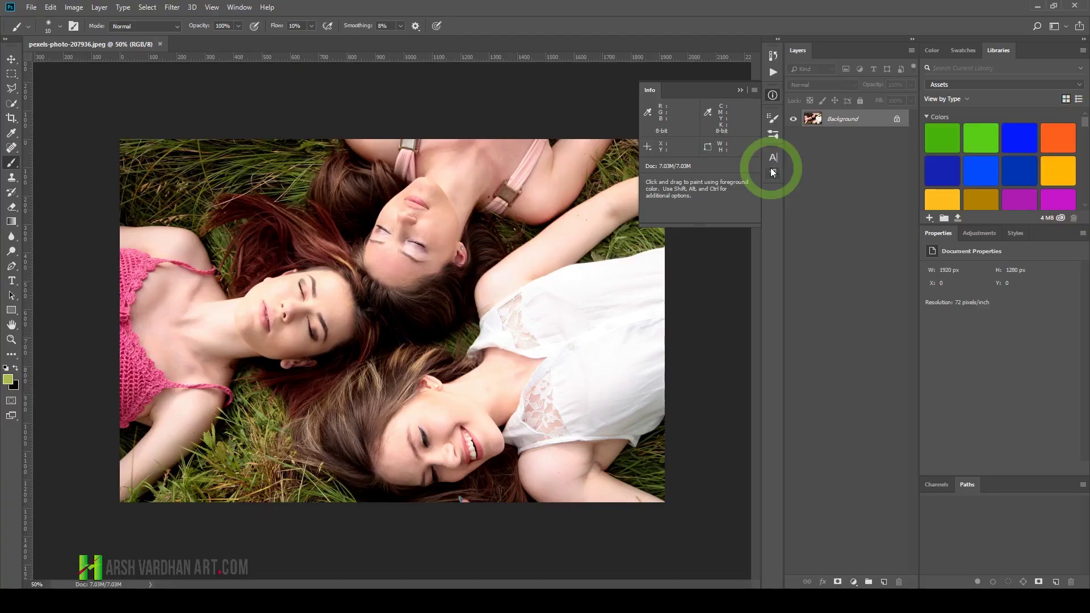
# Show the Actions panel from the Window menu and collapse the Default Actions set.
pyautogui.click(240, 8)
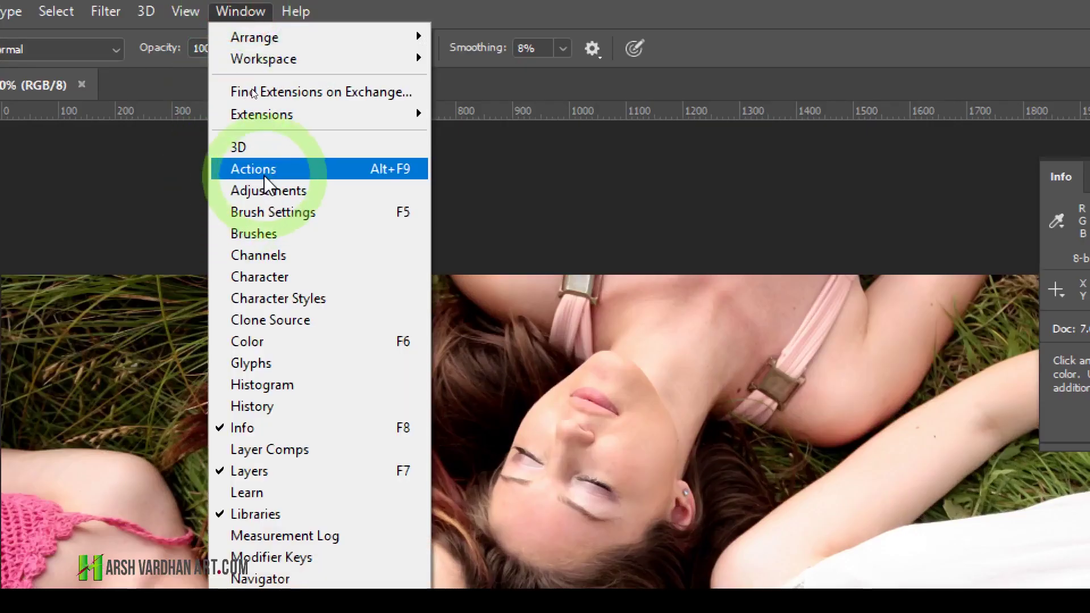
pyautogui.click(244, 84)
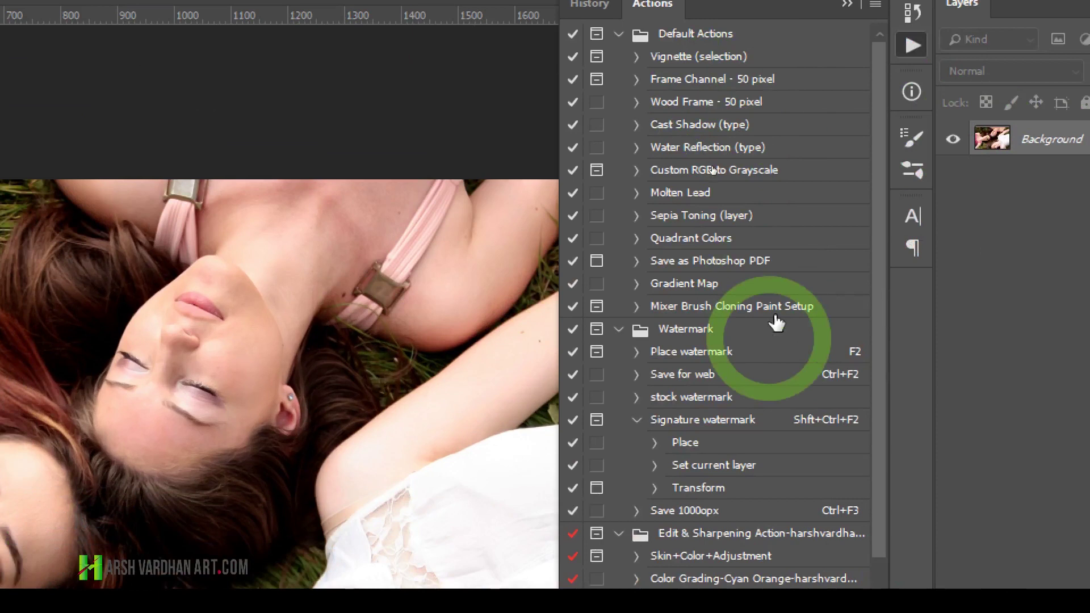
pyautogui.click(619, 35)
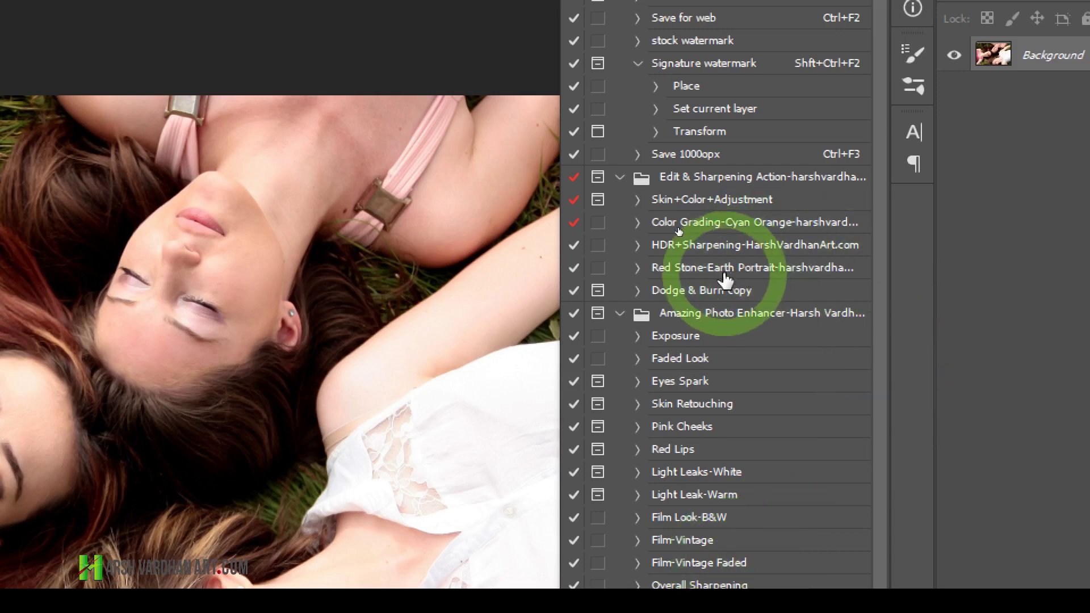
# Play the Red Stone-Earth Portrait action on the photo.
pyautogui.click(681, 269)
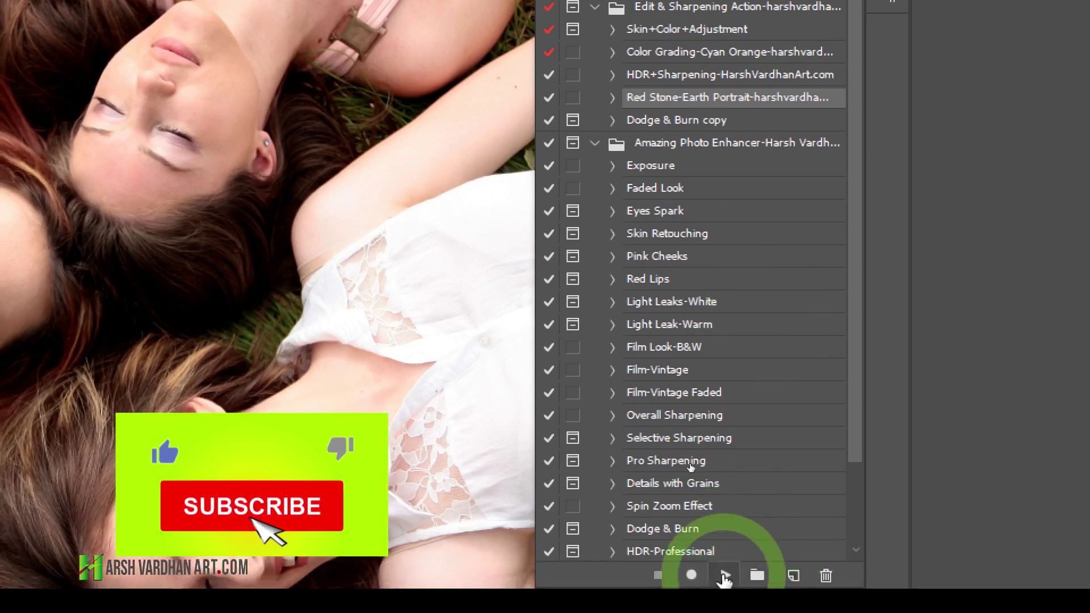
pyautogui.press('super+minus')
pyautogui.click(690, 464)
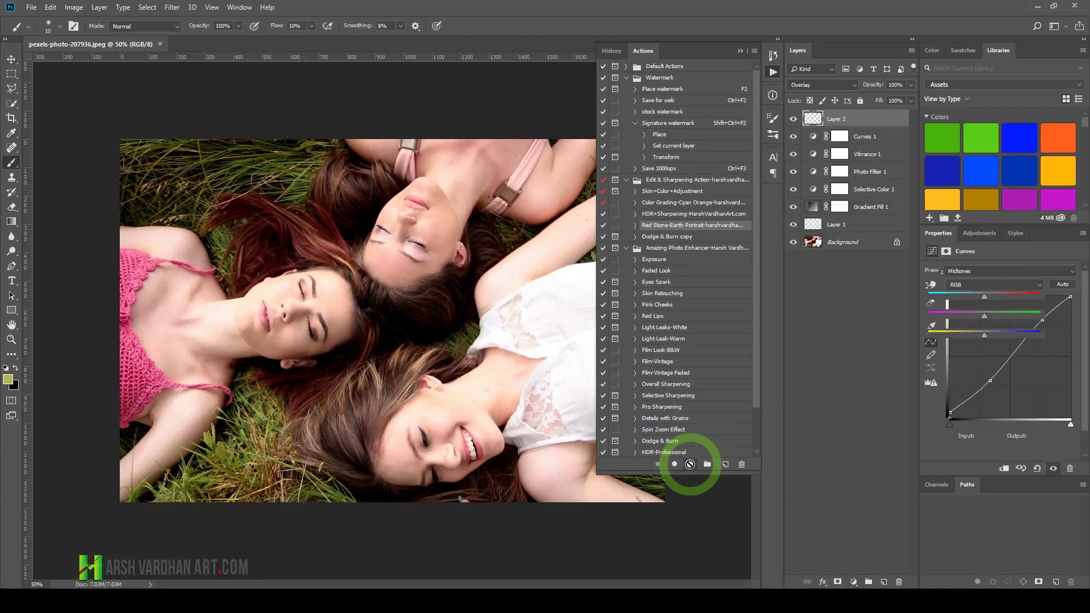
# Collapse the new Red-Stone-Earth group and toggle its visibility to compare before and after.
pyautogui.click(772, 69)
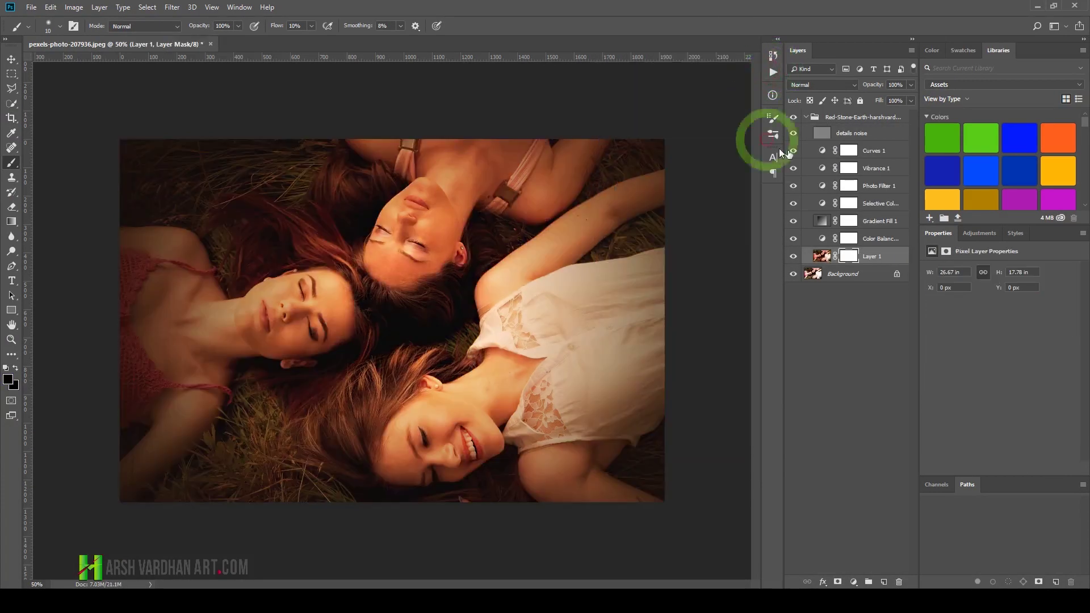
pyautogui.click(805, 117)
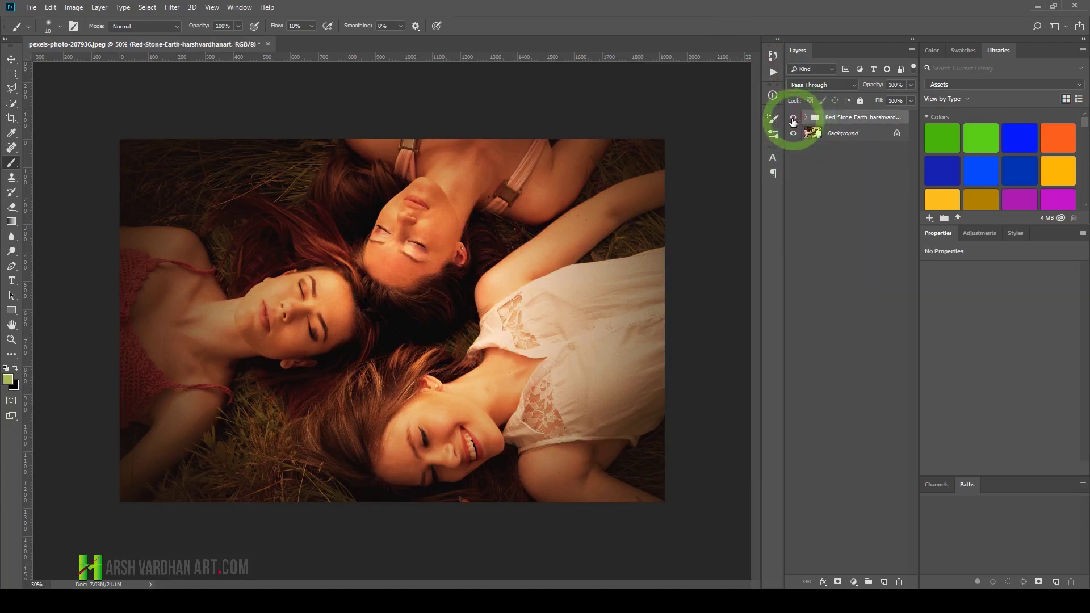
pyautogui.click(793, 121)
pyautogui.click(793, 121)
pyautogui.click(793, 119)
pyautogui.click(792, 120)
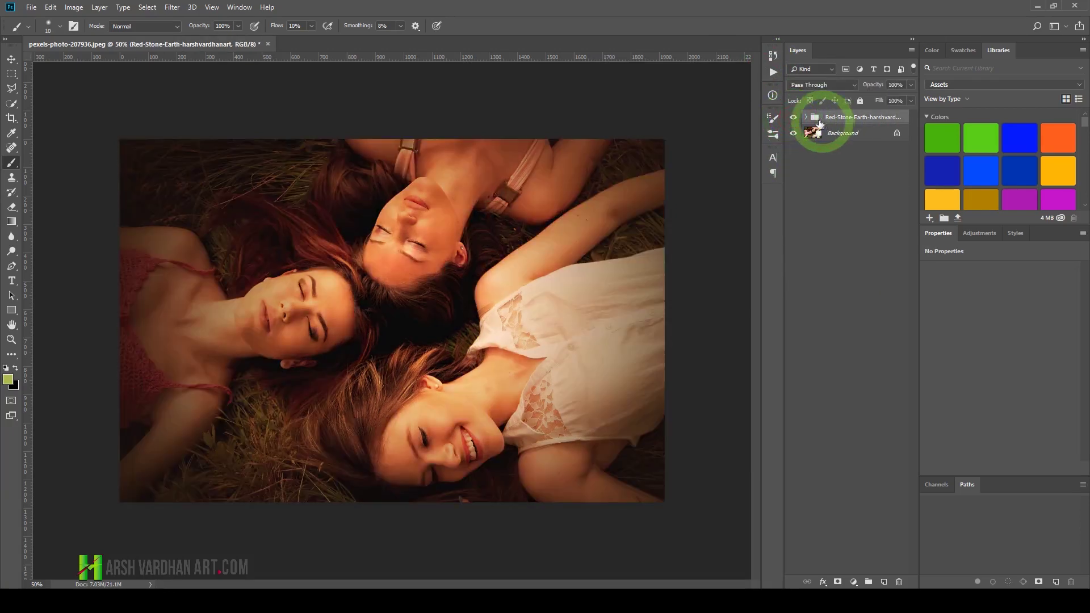
# Bring the Actions panel back into view.
pyautogui.click(773, 72)
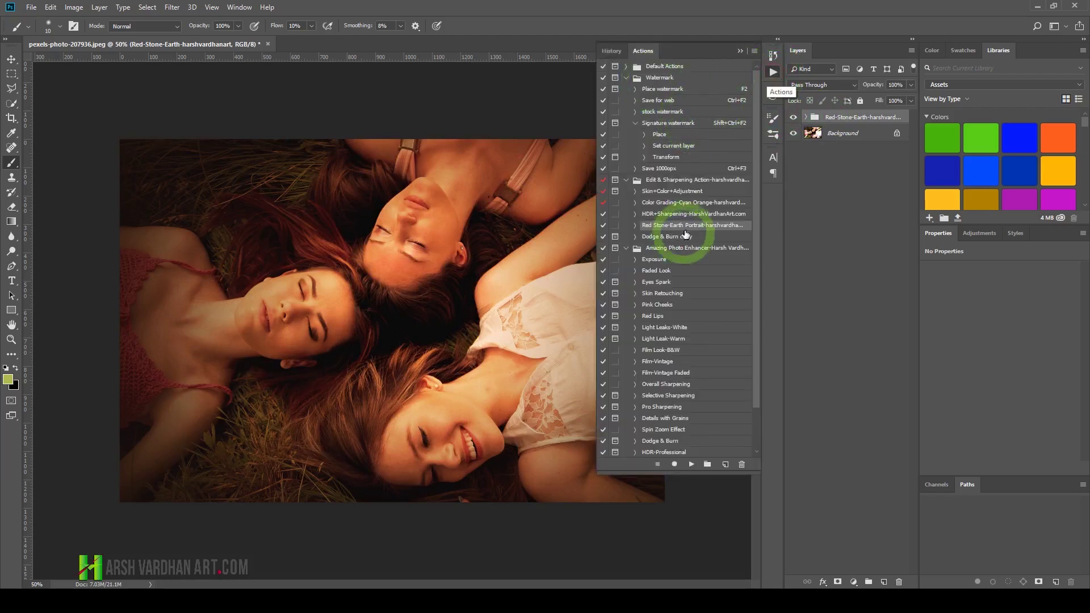
pyautogui.press('super+plus')
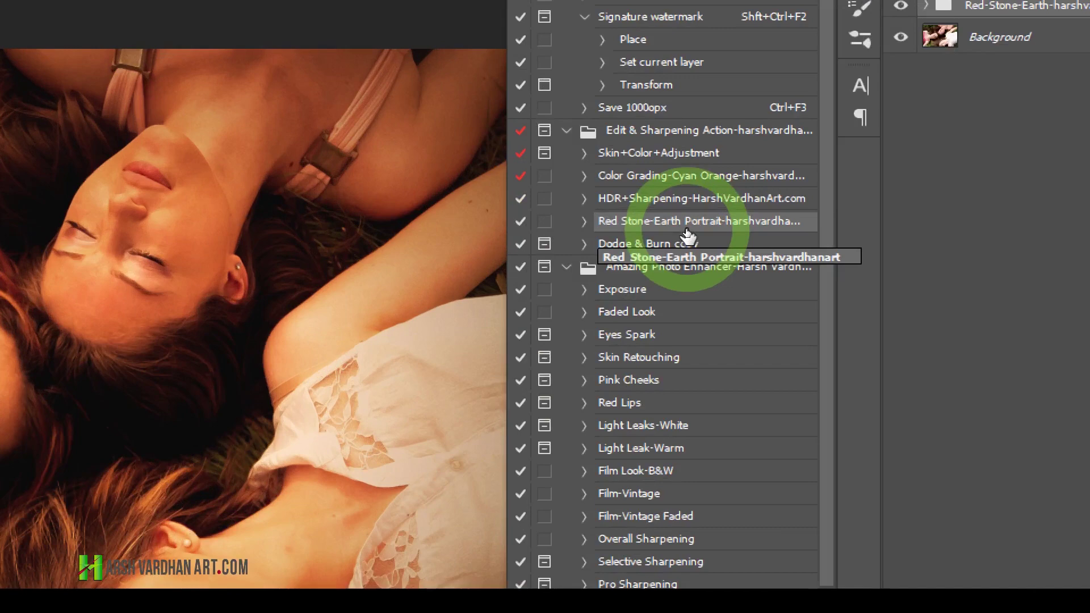
pyautogui.press('super+minus')
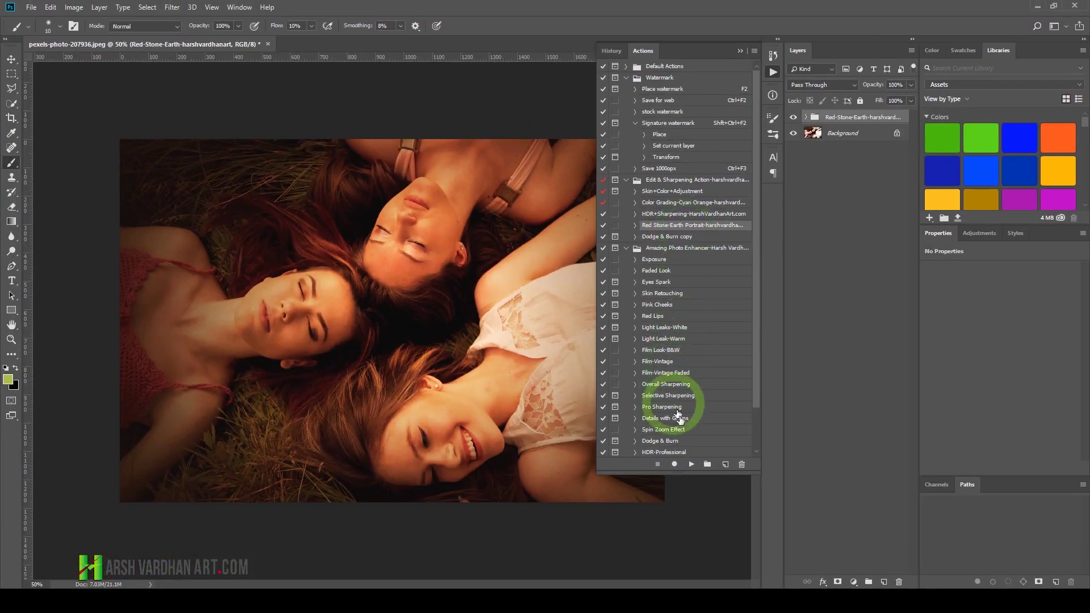
pyautogui.press('super+plus')
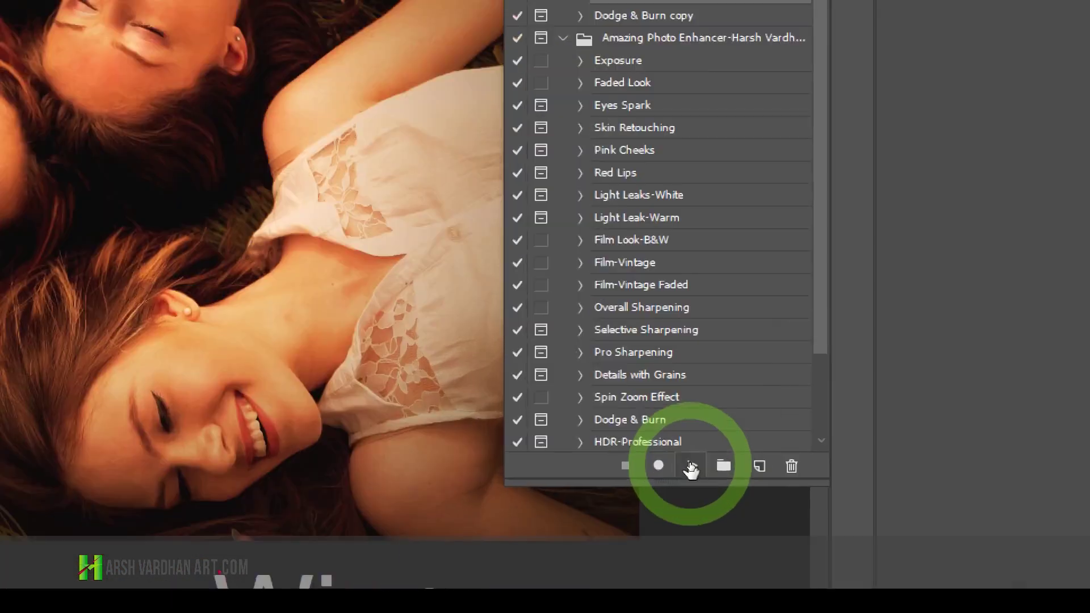
pyautogui.press('super+minus')
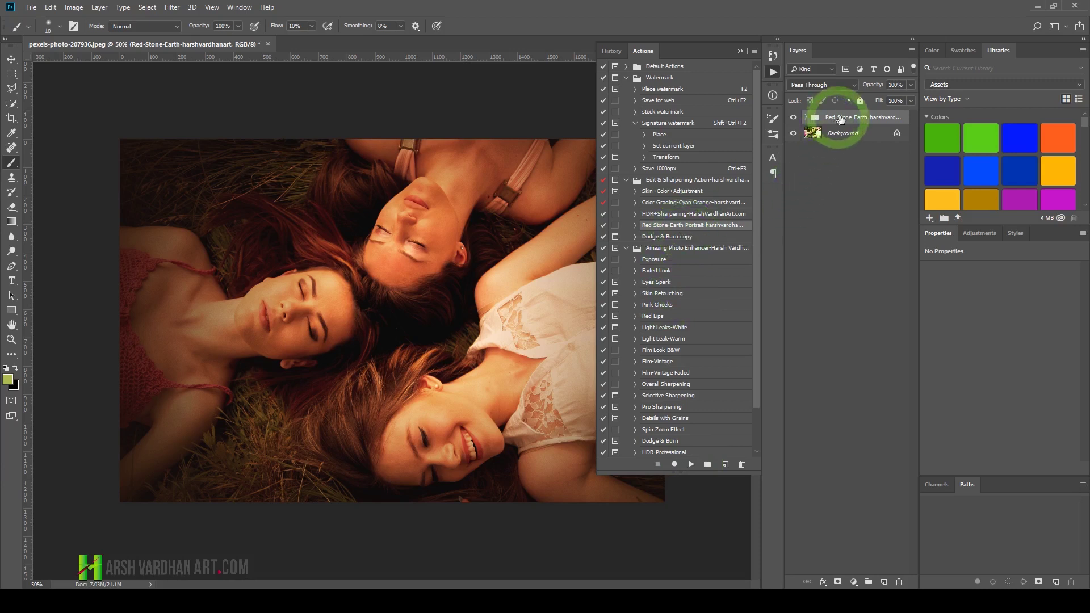
# Trash the Red-Stone-Earth layer group and open the Actions panel flyout menu.
pyautogui.moveTo(833, 125); pyautogui.dragTo(899, 582)
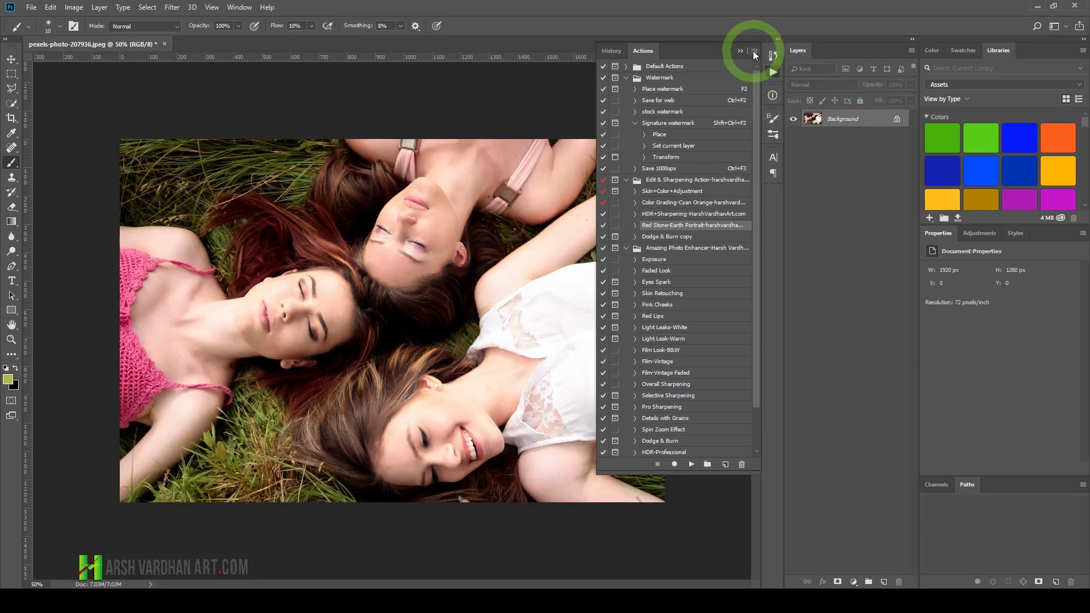
pyautogui.press('super+plus')
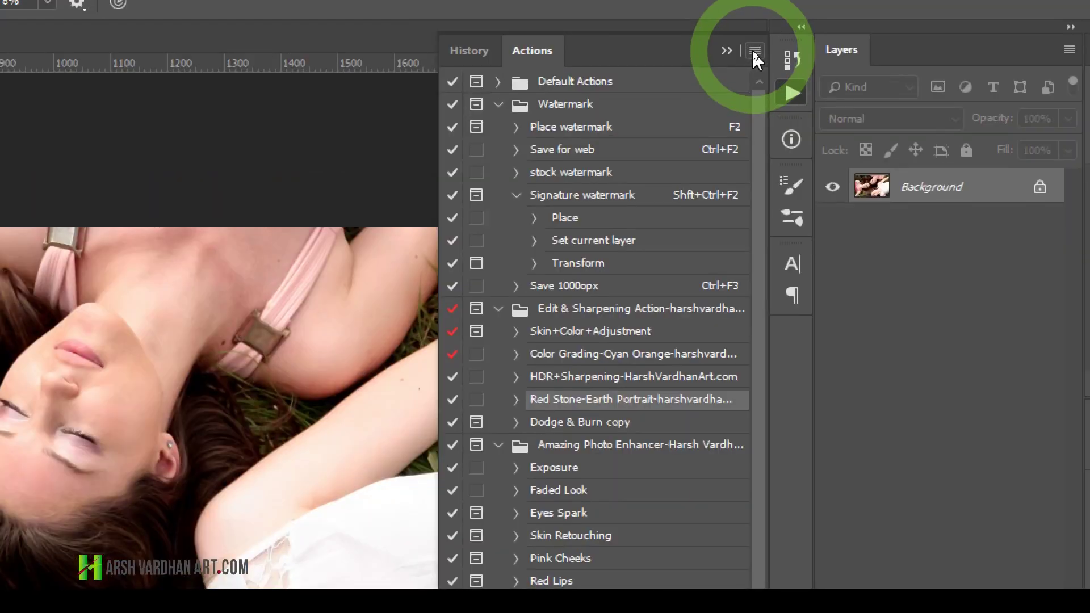
pyautogui.click(753, 51)
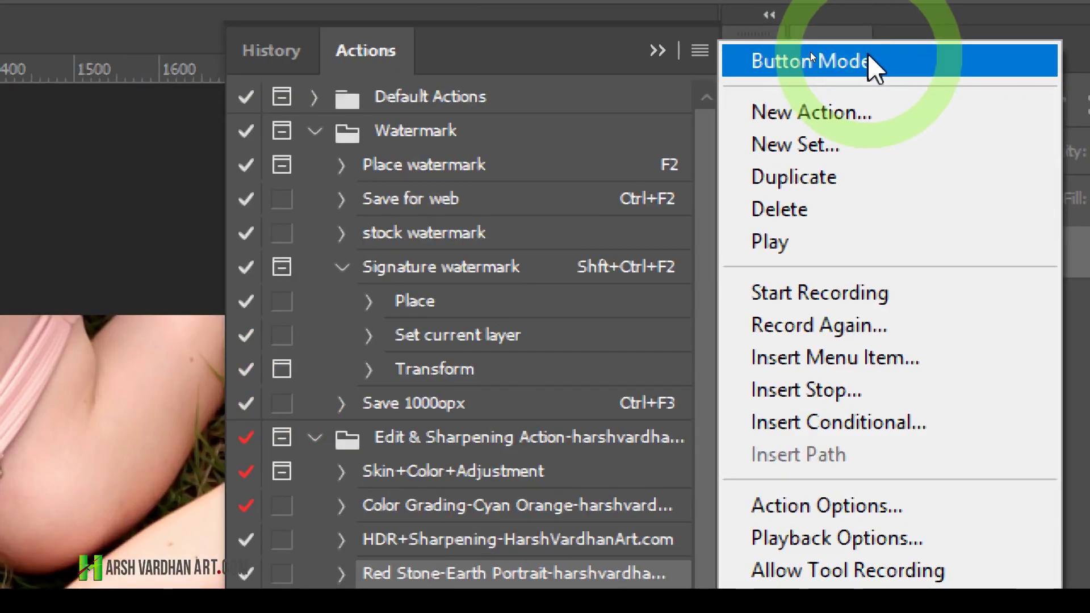
pyautogui.click(867, 53)
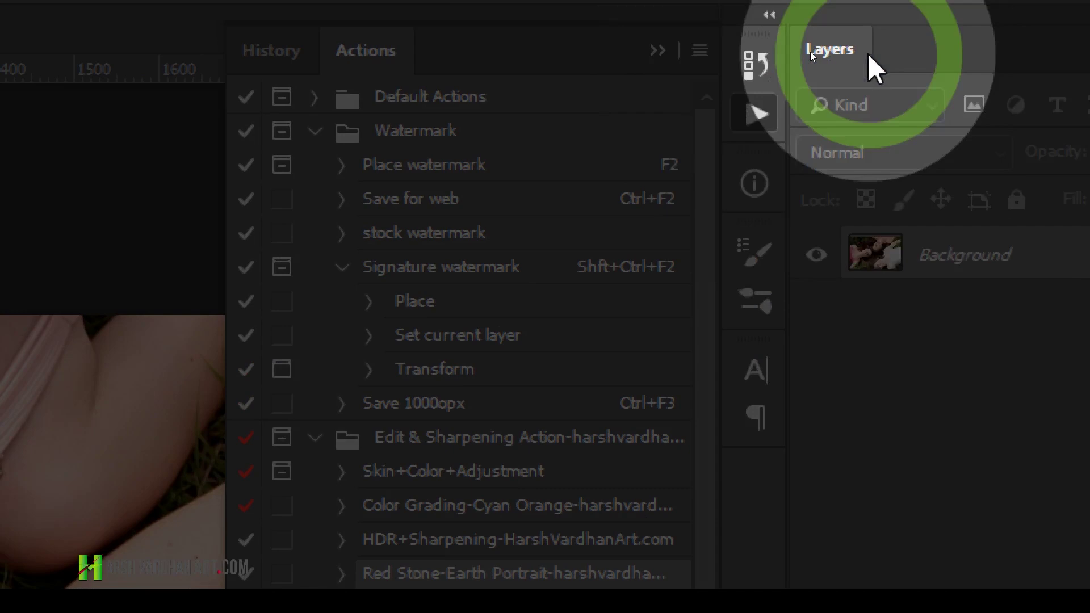
pyautogui.click(699, 51)
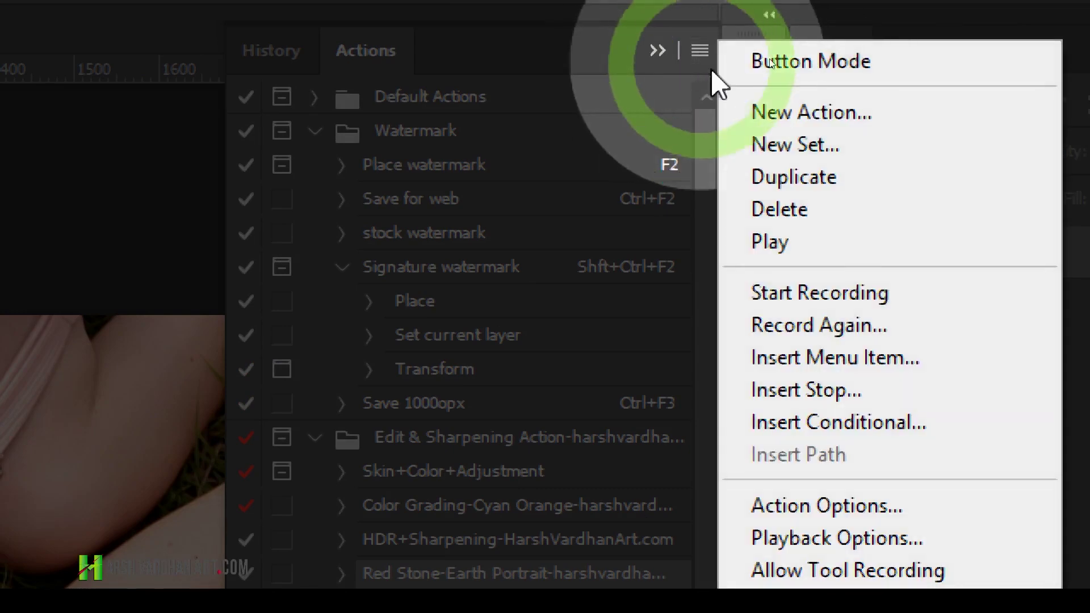
# Turn on Button Mode in the Actions panel flyout menu.
pyautogui.click(791, 63)
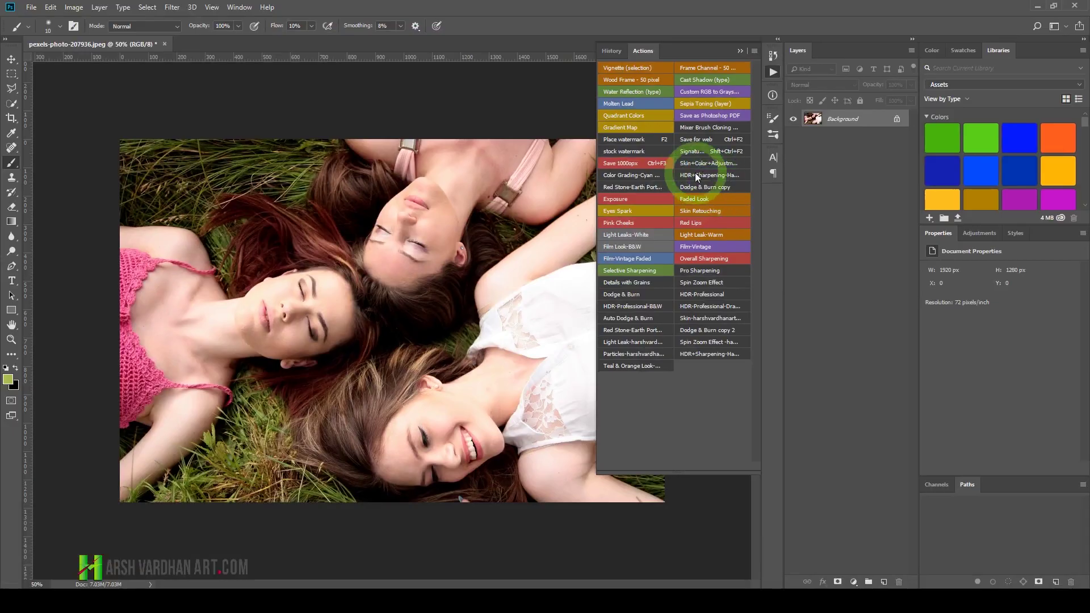
pyautogui.press('super+plus')
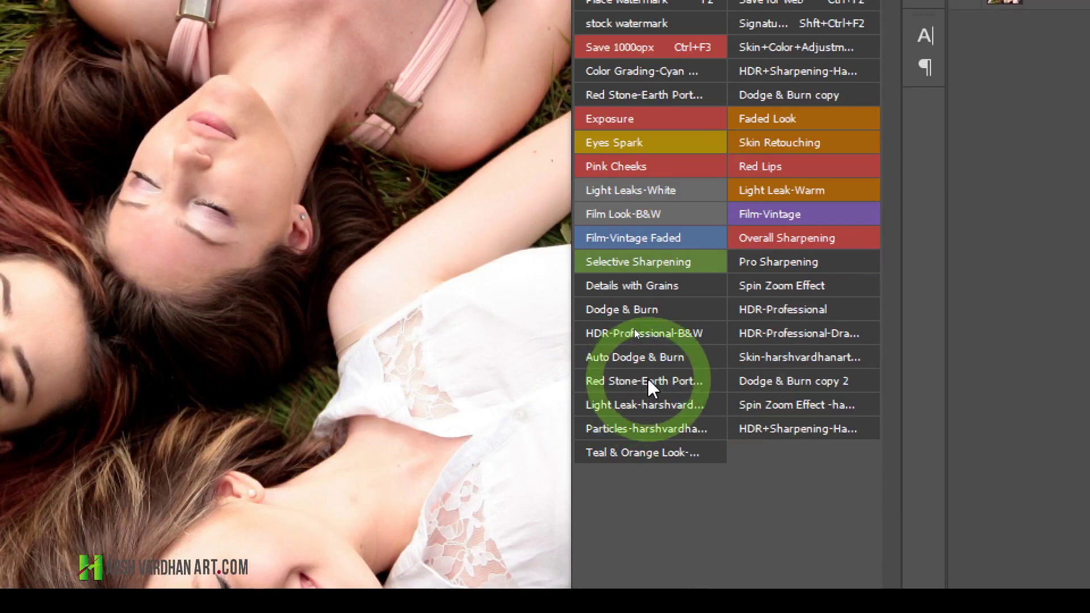
# Run the Red Stone-Earth Portrait button and collapse the resulting layer group.
pyautogui.press('super+minus')
pyautogui.click(634, 330)
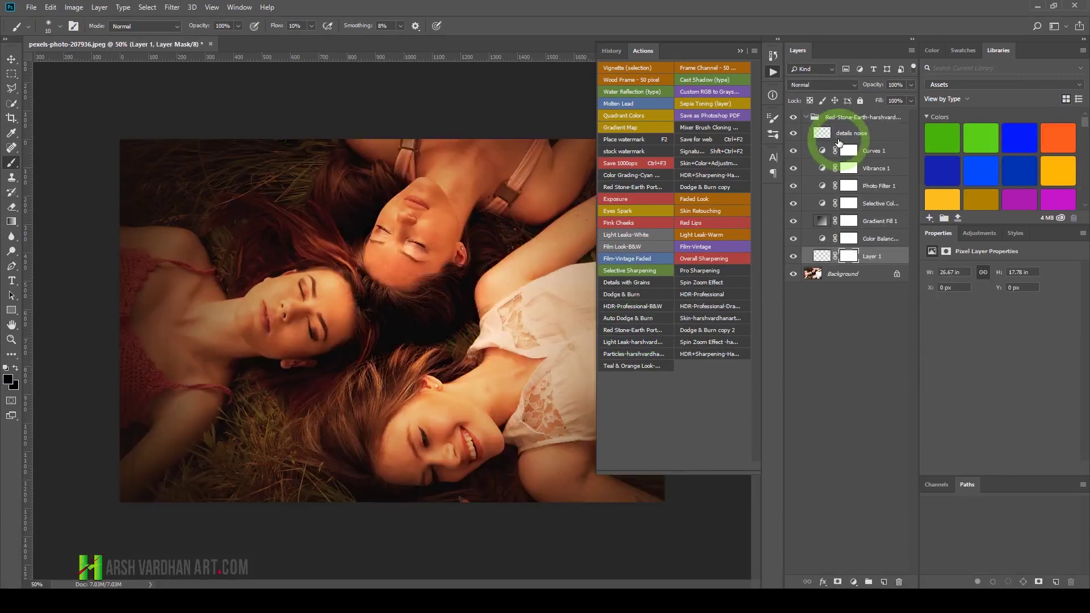
pyautogui.click(805, 117)
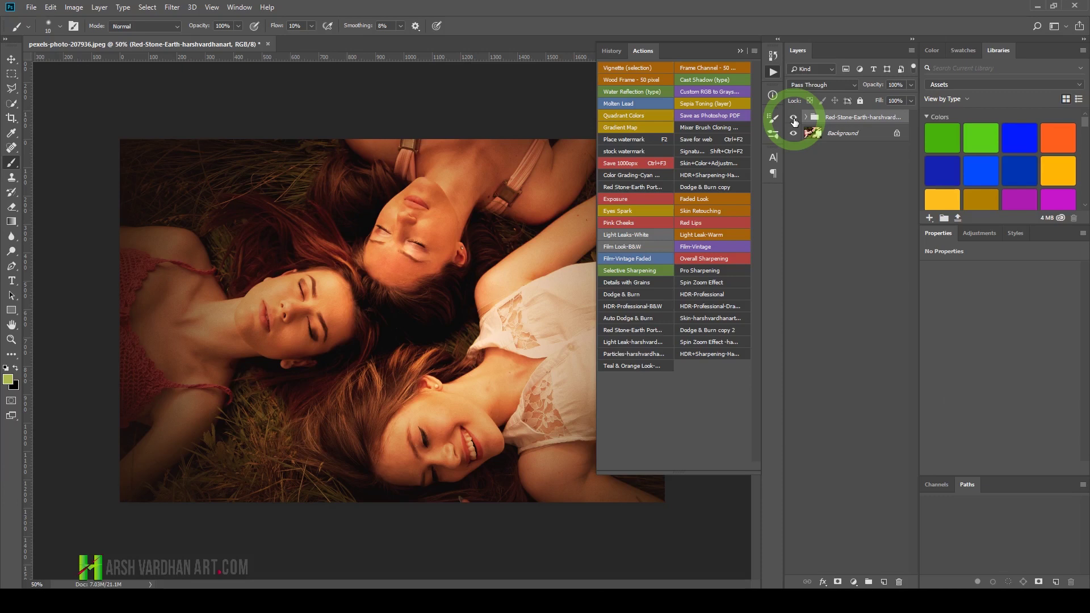
# Run Details with Grains past the High Pass step, then resize the panel narrower and taller.
pyautogui.click(627, 279)
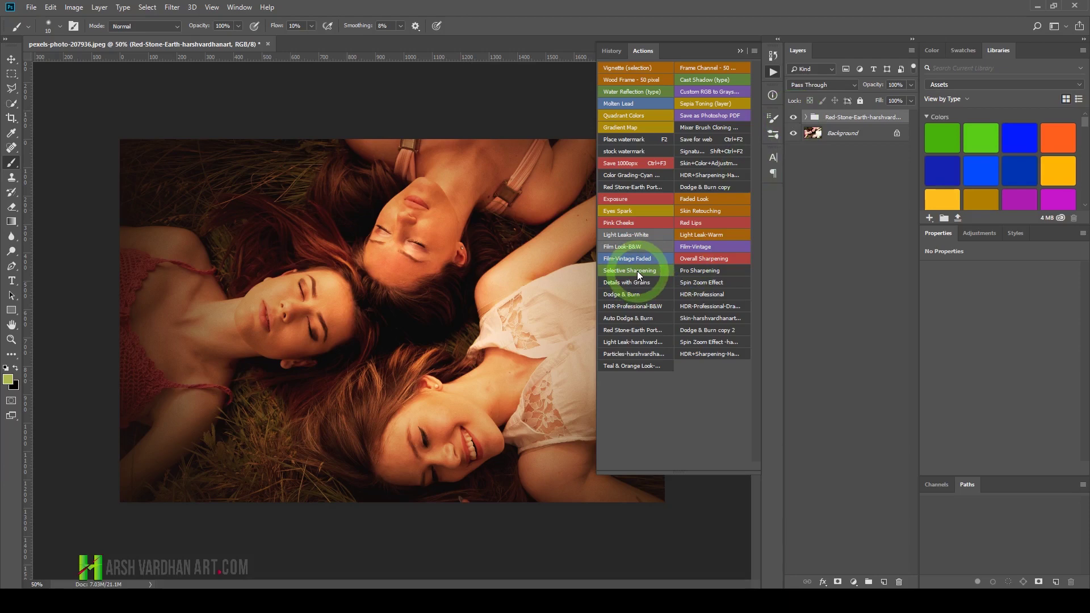
pyautogui.click(492, 224)
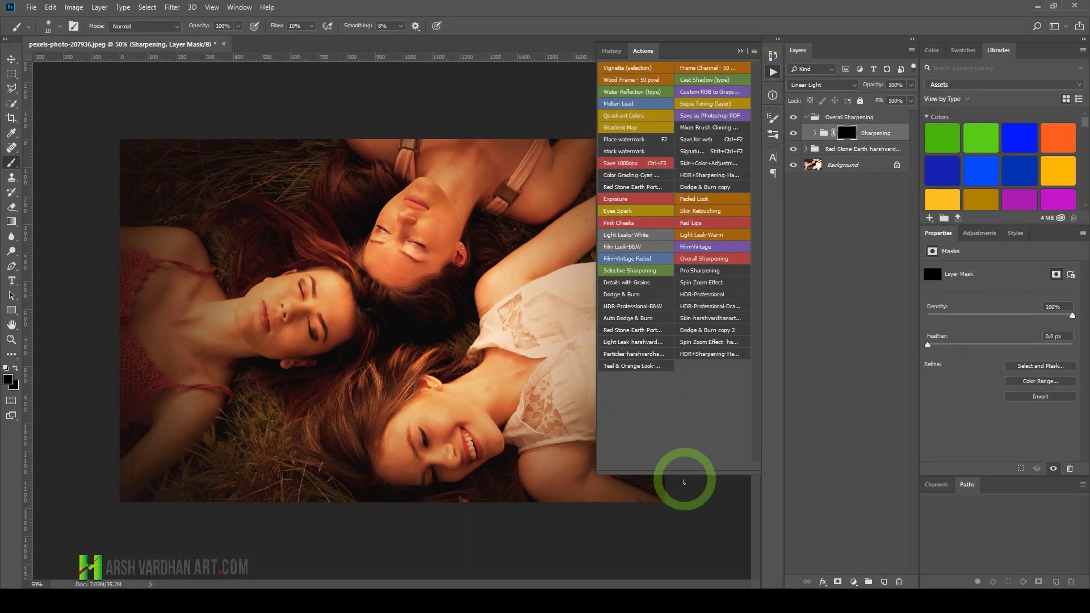
pyautogui.moveTo(603, 471); pyautogui.dragTo(612, 500)
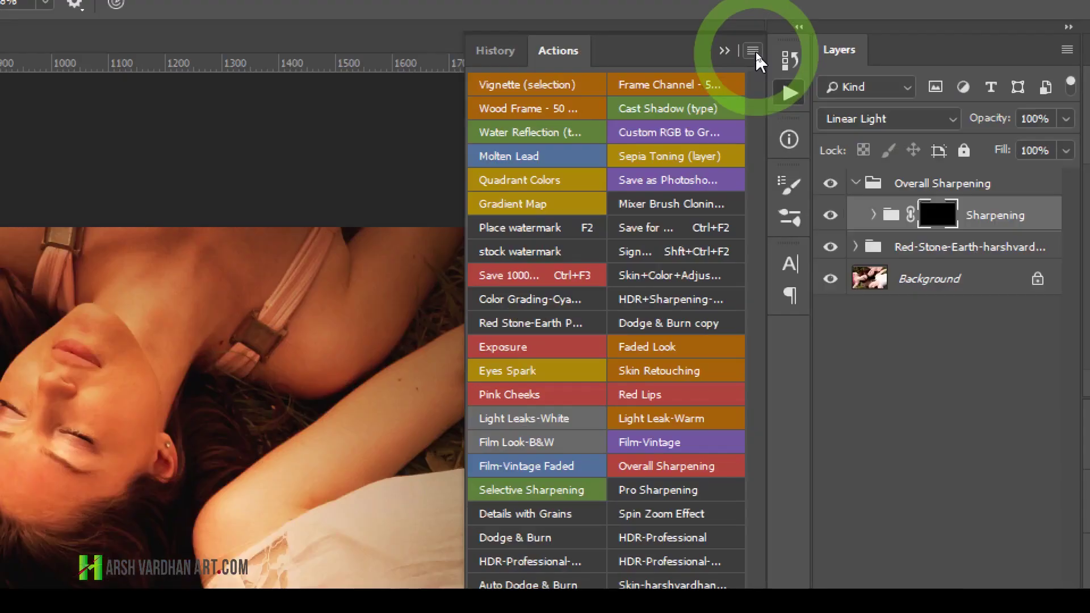
# Switch the Actions panel back to list view and give the Exposure action the Violet colour.
pyautogui.click(753, 51)
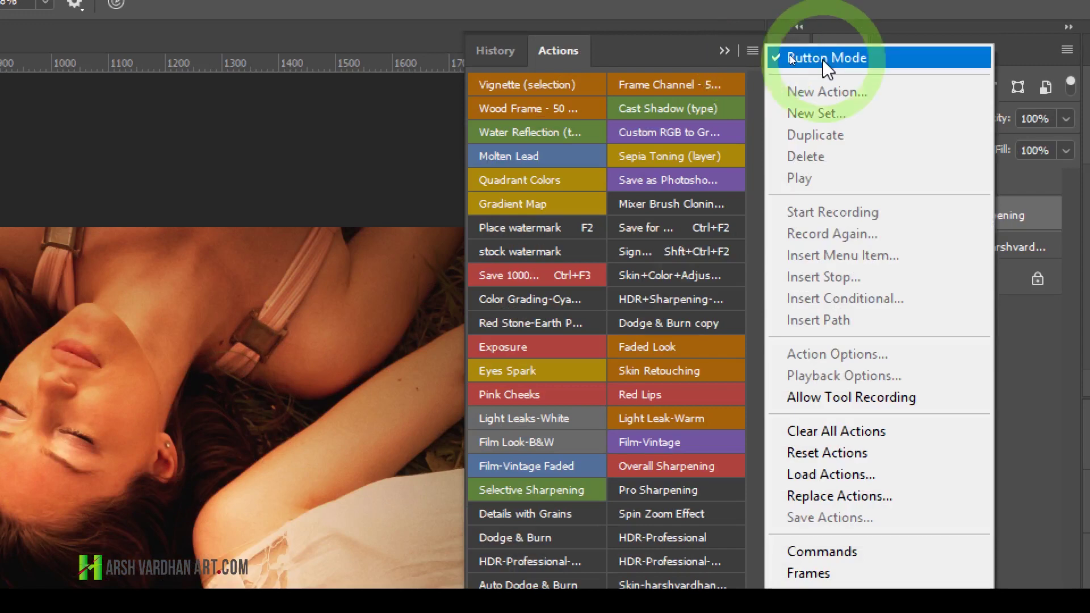
pyautogui.click(808, 59)
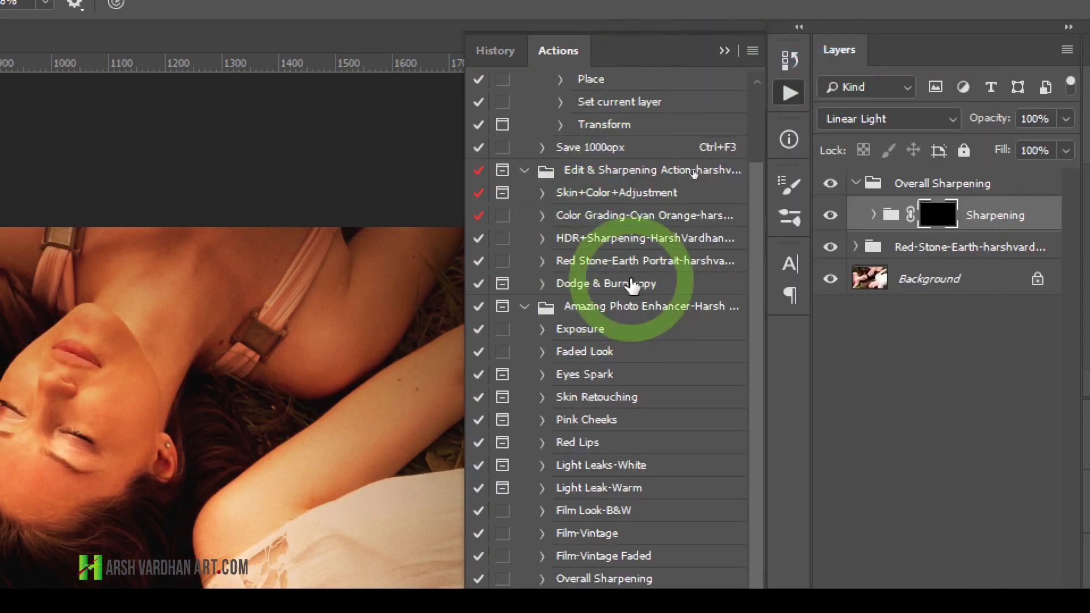
pyautogui.click(590, 335)
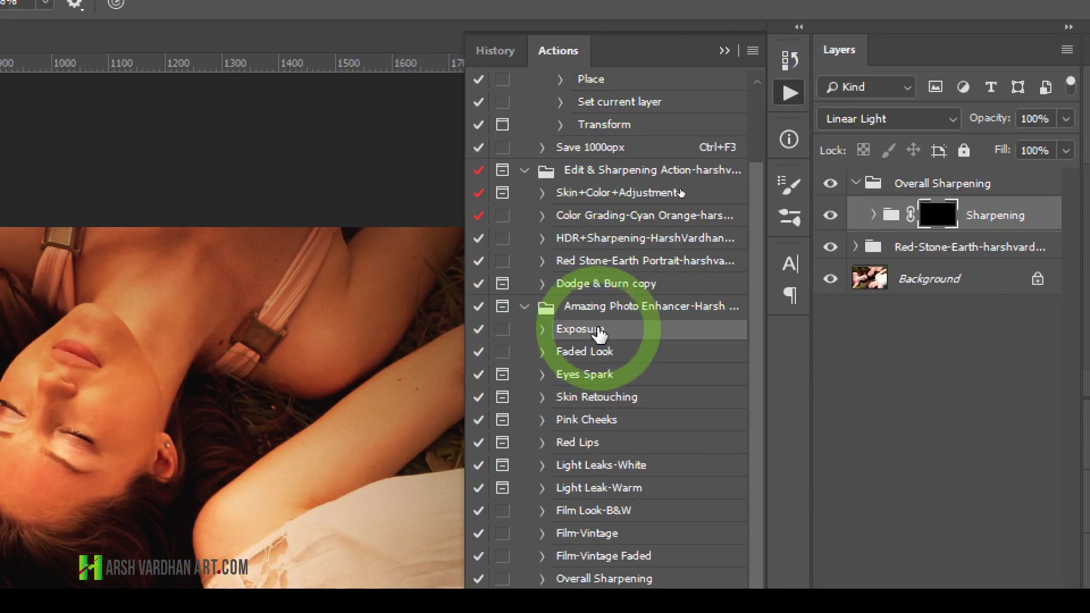
pyautogui.doubleClick(722, 337)
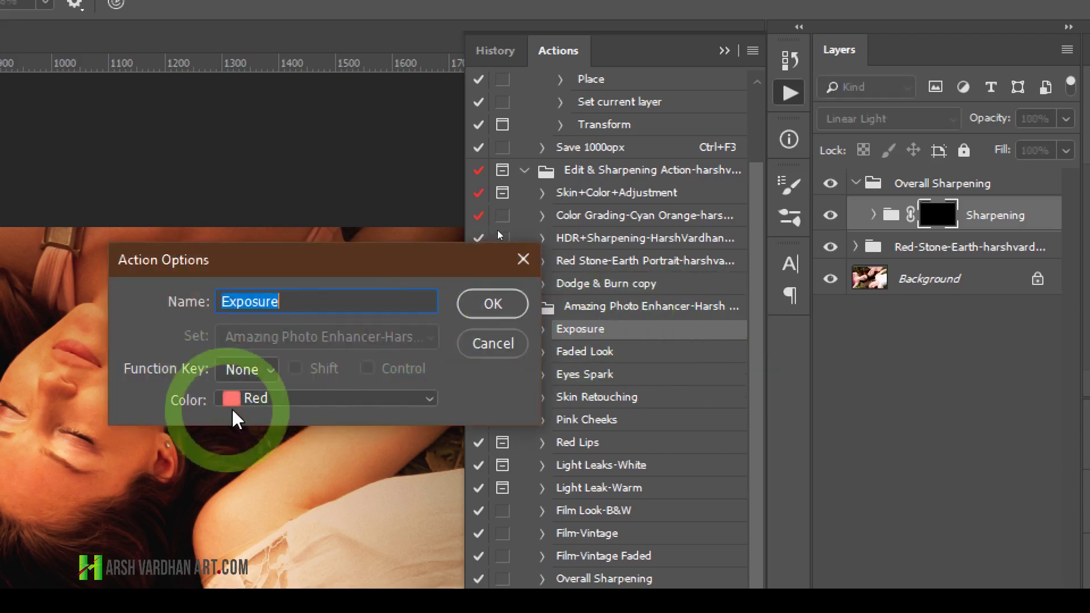
pyautogui.click(245, 401)
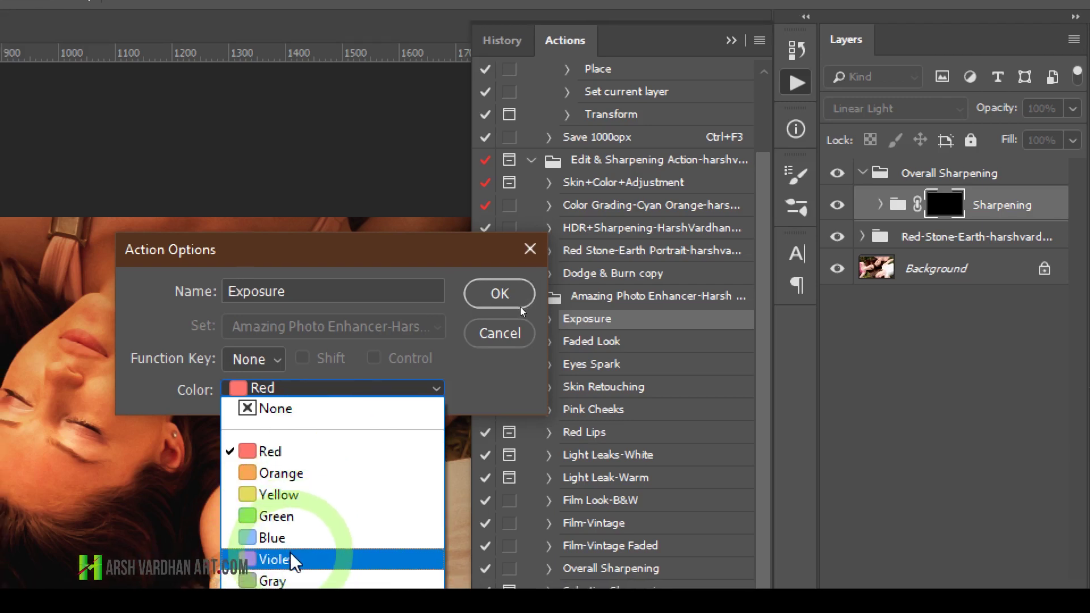
pyautogui.click(284, 559)
pyautogui.click(494, 289)
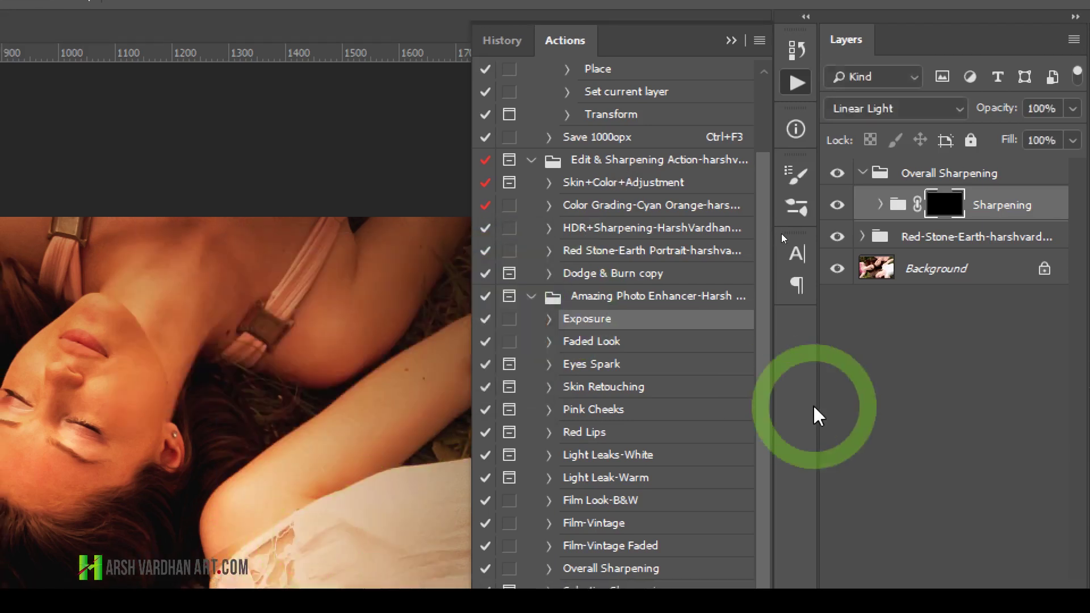
# Set the Place watermark action's colour to Red in Action Options.
pyautogui.scroll(-5, 764, 405)
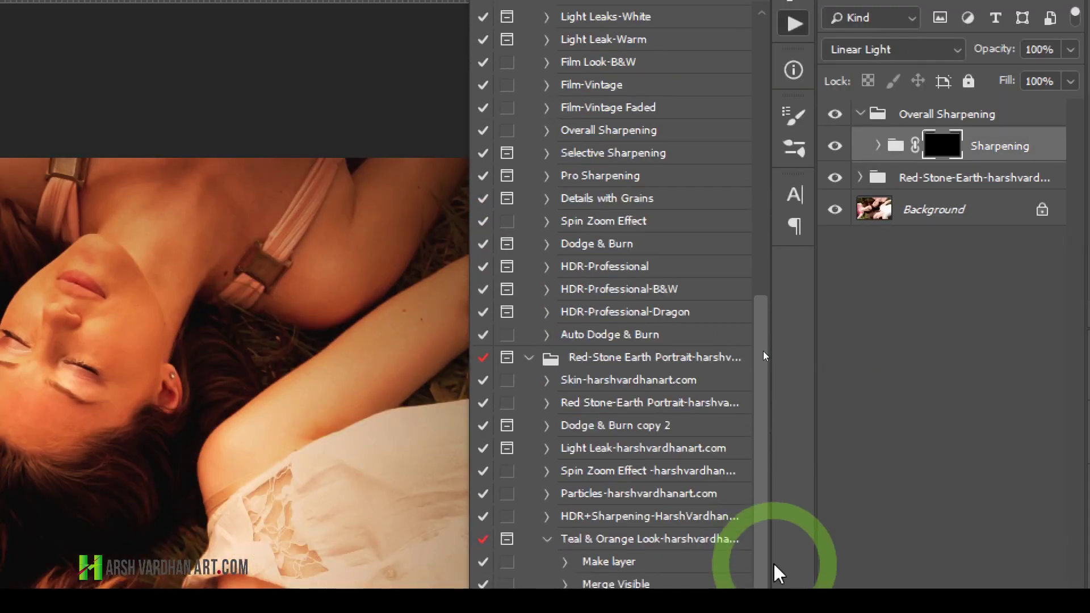
pyautogui.scroll(-3, 762, 346)
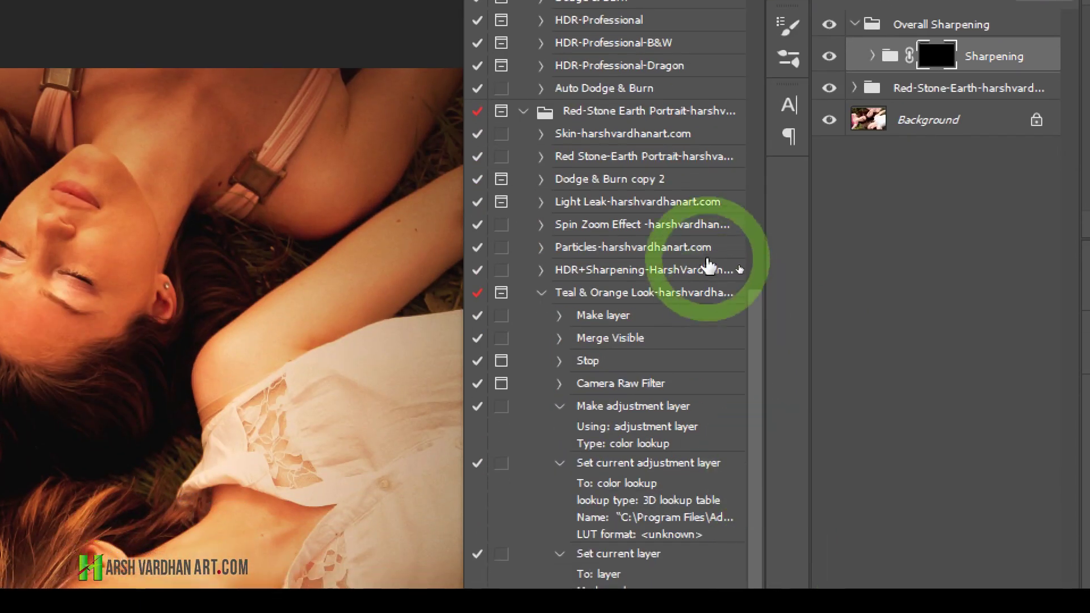
pyautogui.scroll(10, 756, 308)
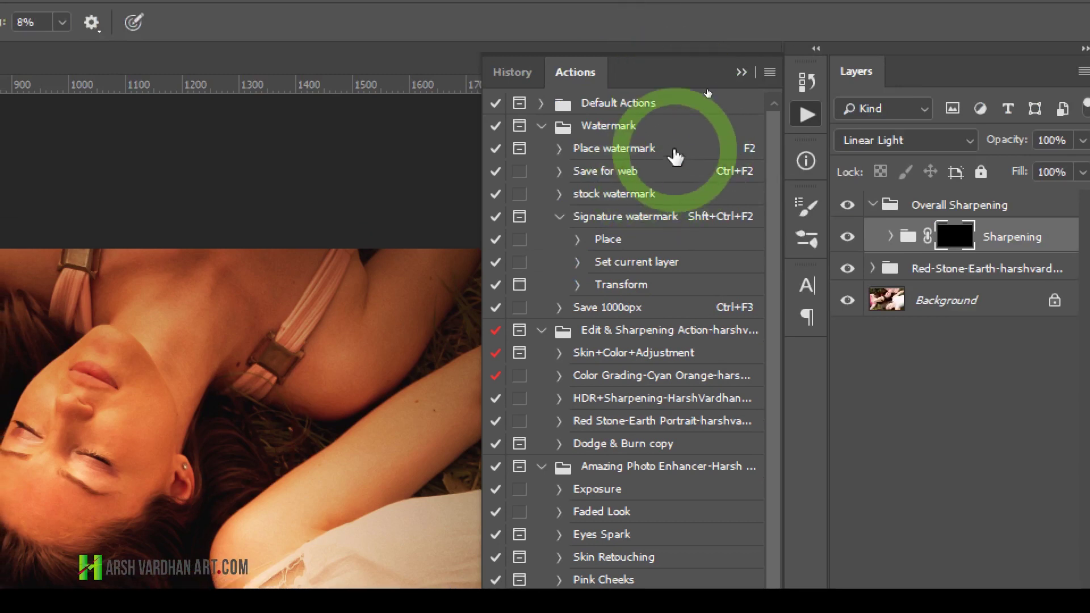
pyautogui.click(720, 150)
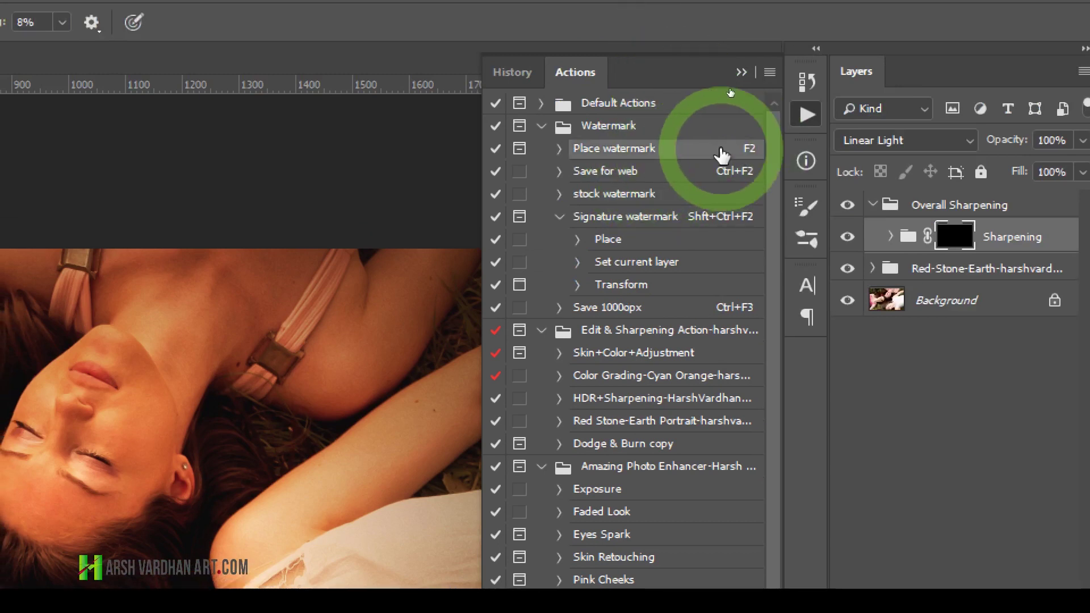
pyautogui.doubleClick(721, 155)
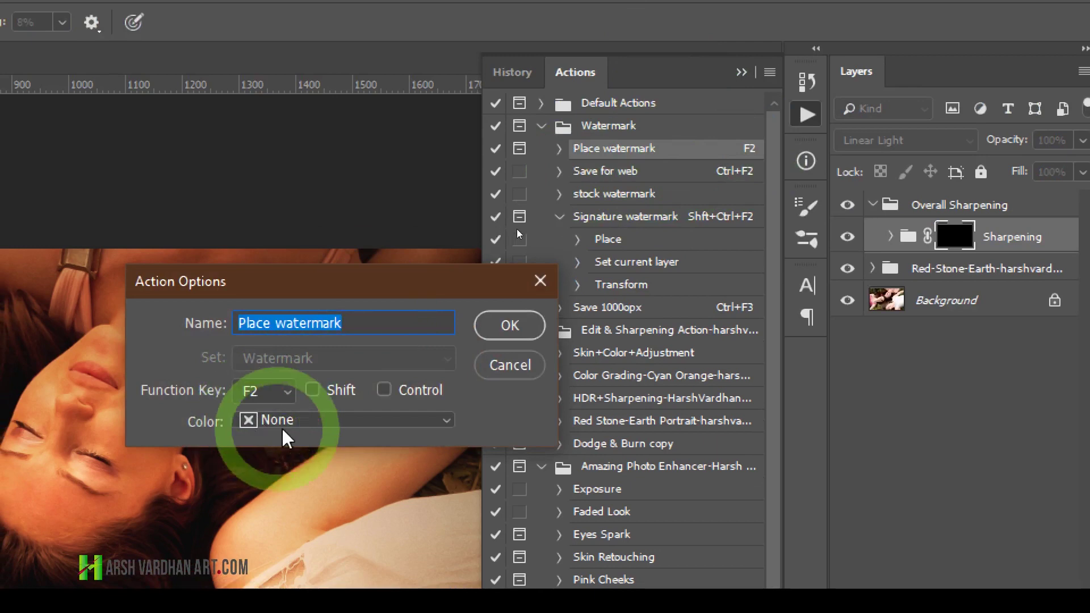
pyautogui.click(302, 420)
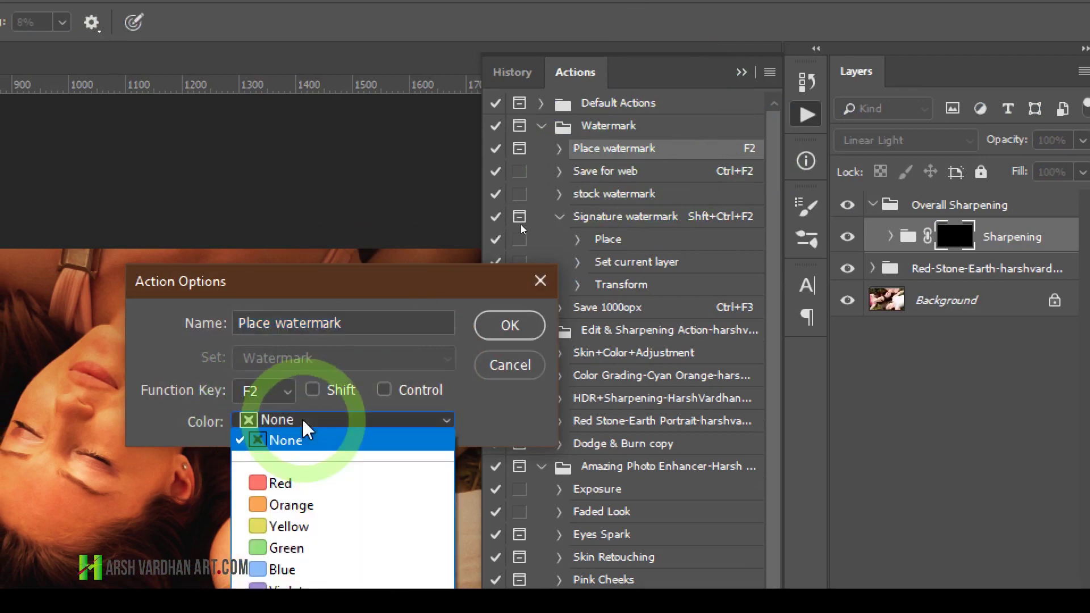
pyautogui.click(304, 485)
pyautogui.click(514, 324)
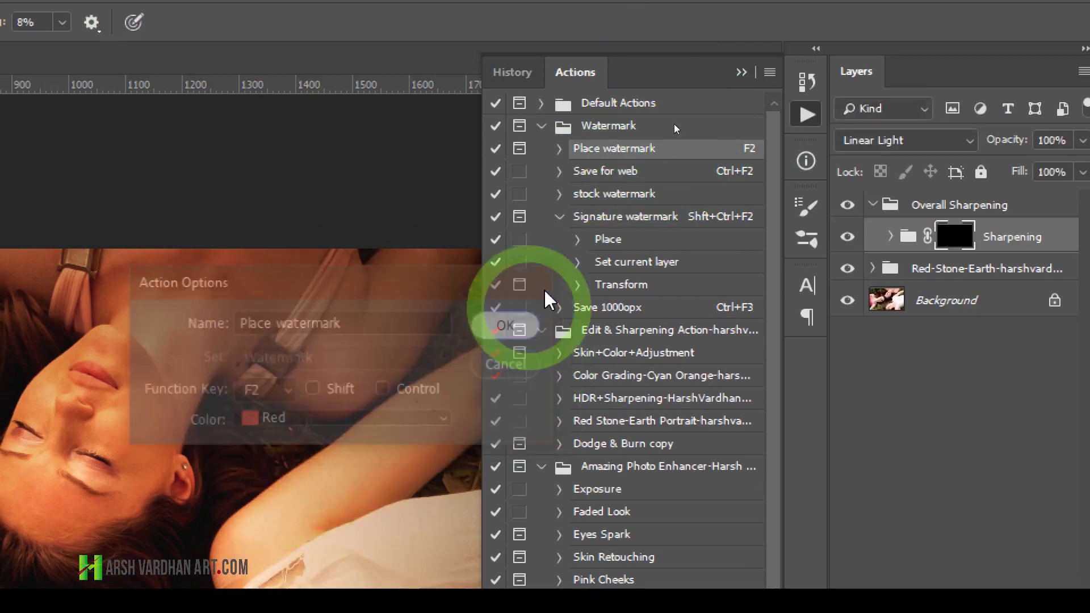
# Colour the Save for web action Yellow and the stock watermark action Blue.
pyautogui.doubleClick(673, 171)
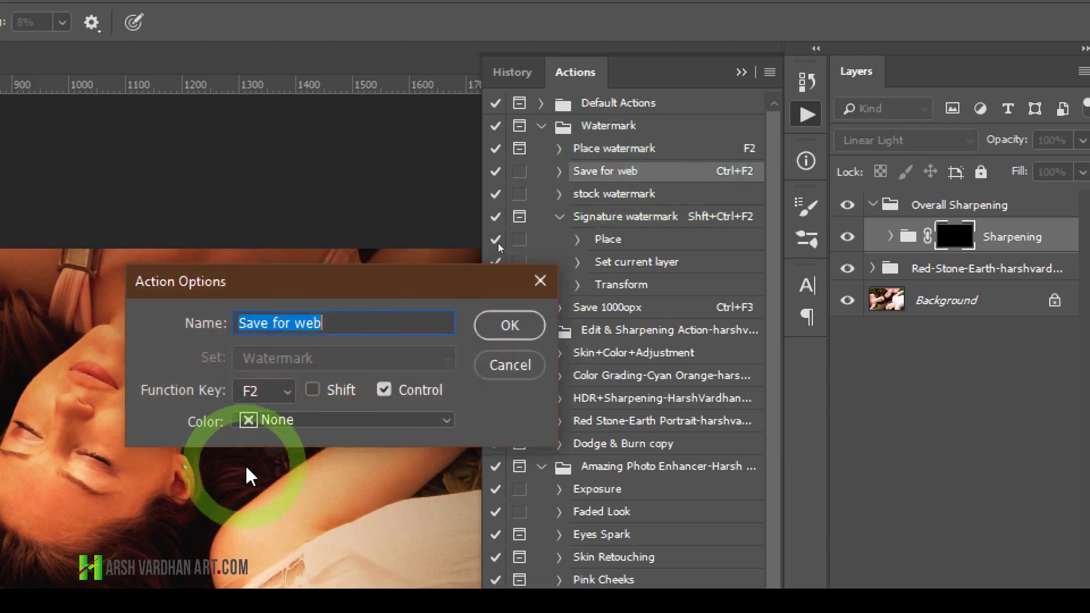
pyautogui.click(276, 423)
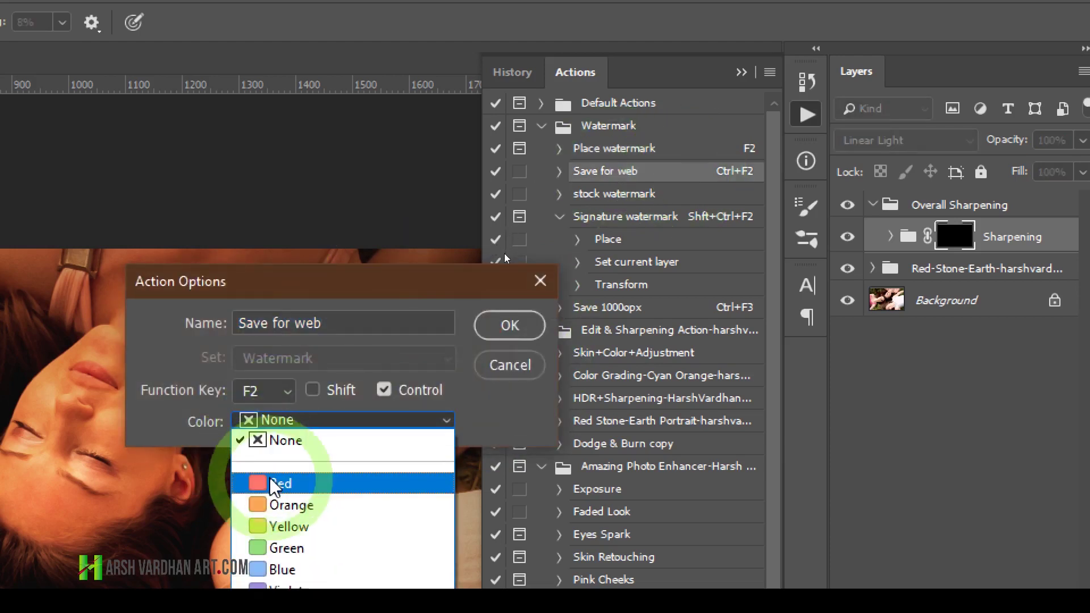
pyautogui.click(278, 526)
pyautogui.click(510, 325)
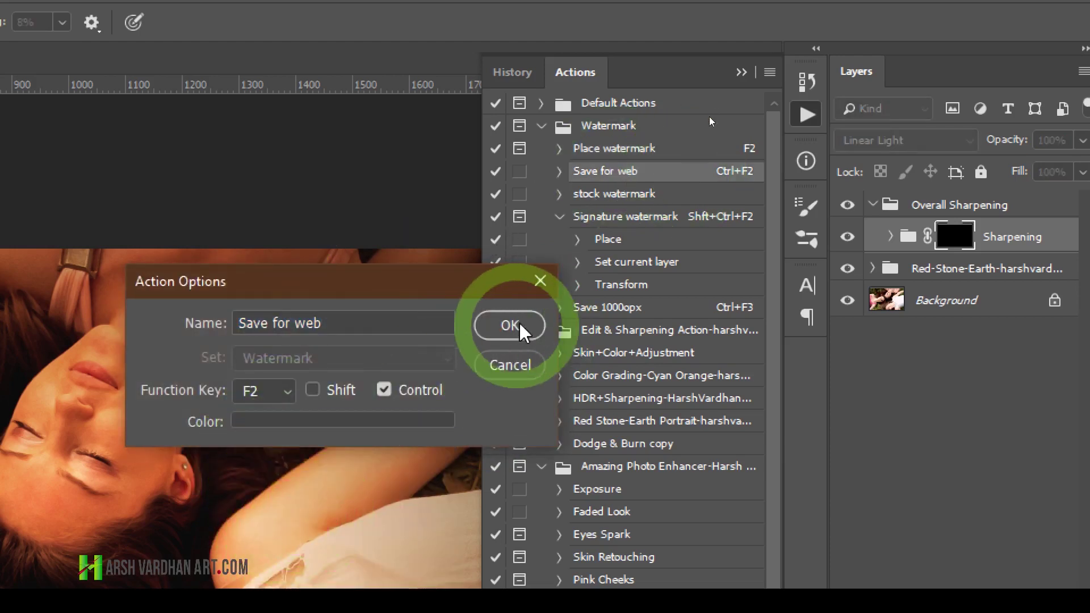
pyautogui.doubleClick(741, 195)
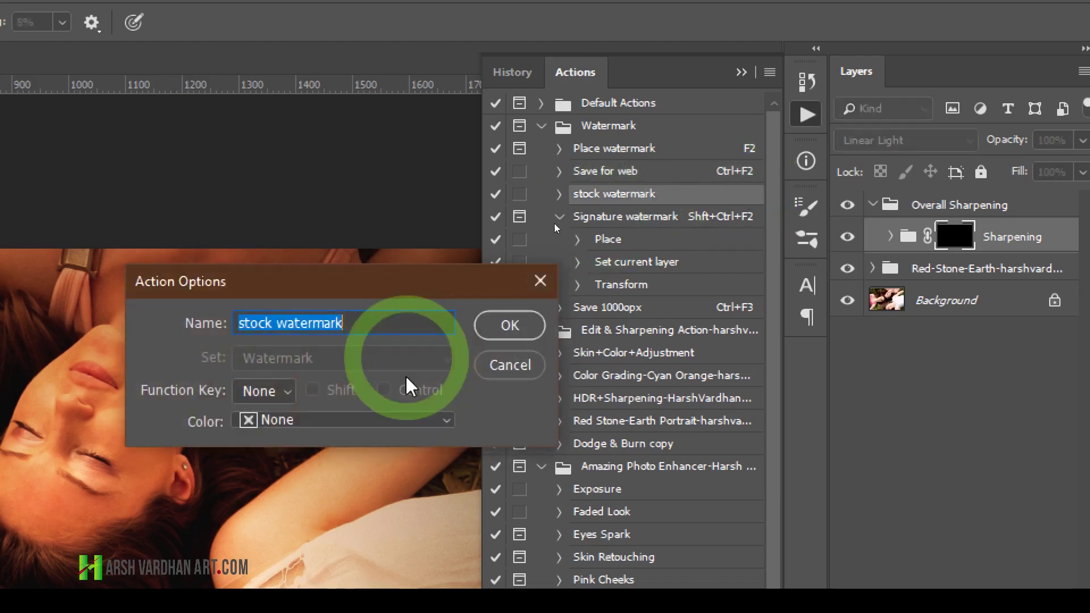
pyautogui.click(301, 421)
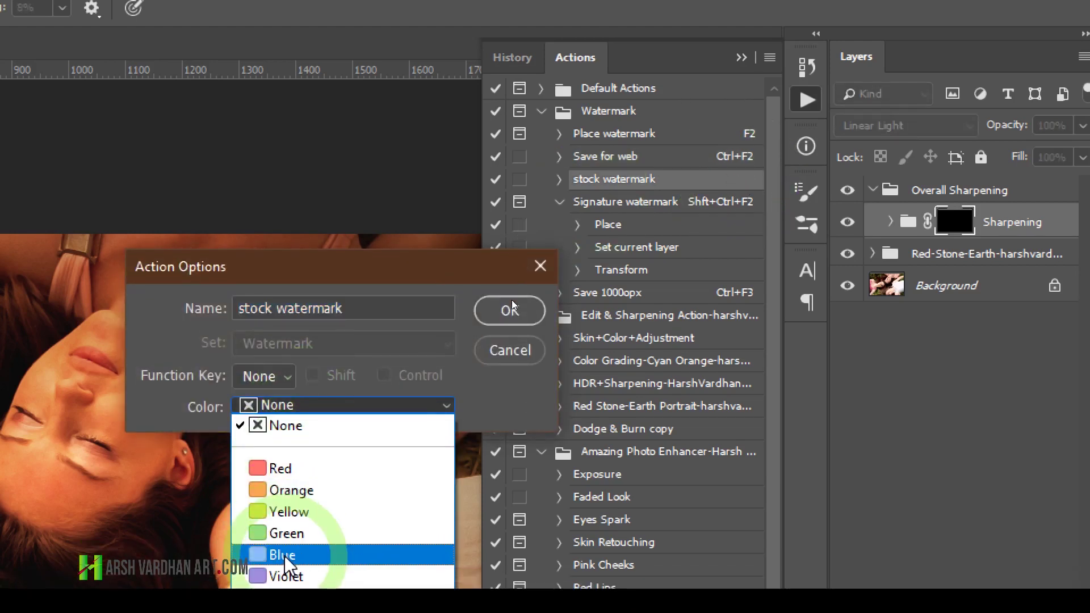
pyautogui.click(278, 568)
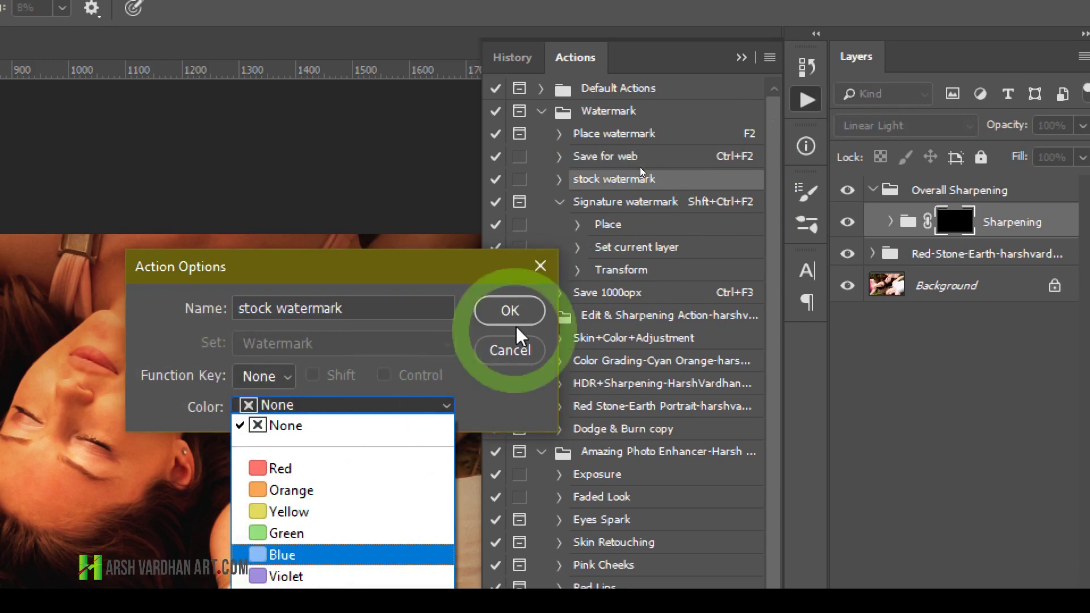
pyautogui.click(524, 298)
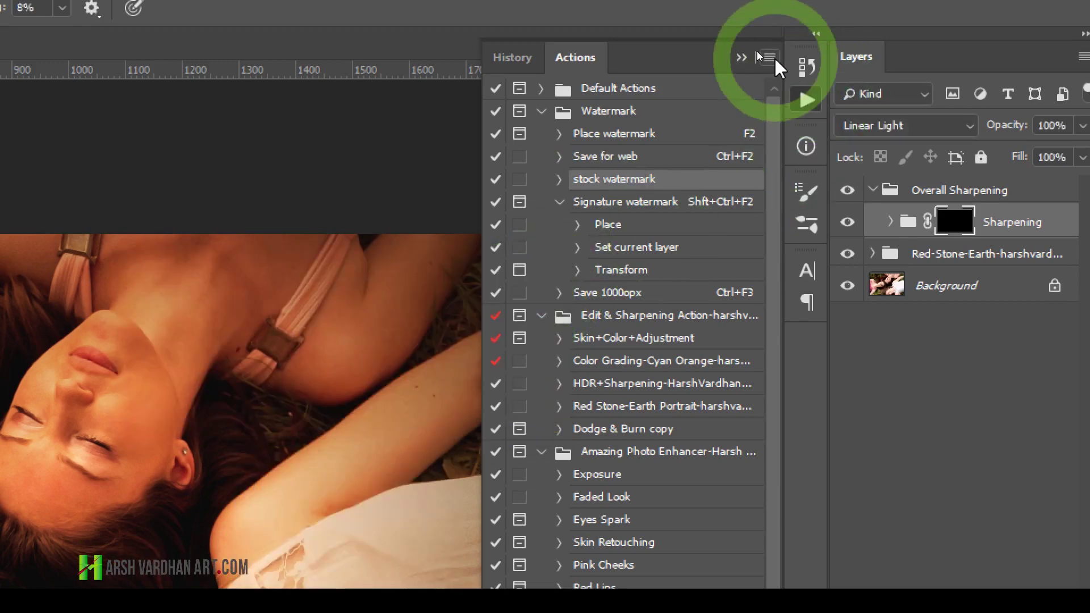
# Turn Button Mode back on to show the recoloured action buttons.
pyautogui.click(770, 56)
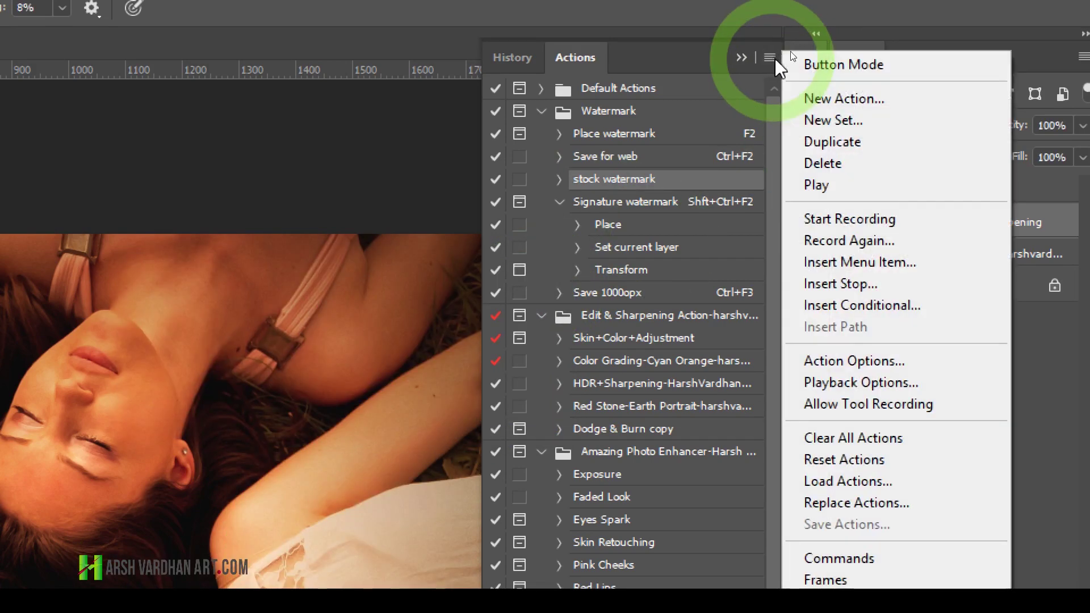
pyautogui.click(835, 65)
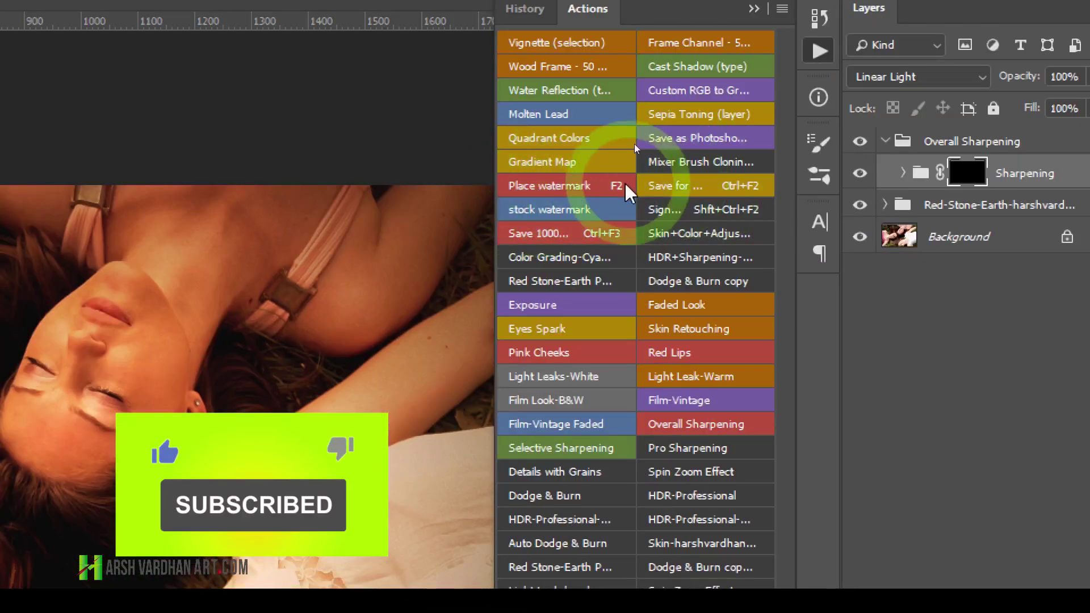
pyautogui.press('super+minus')
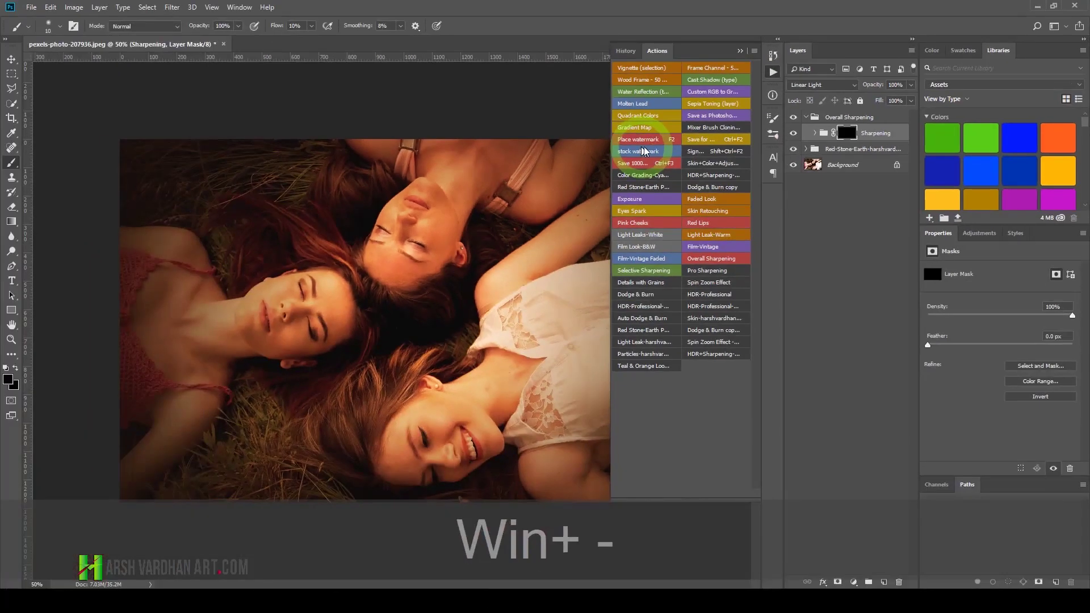